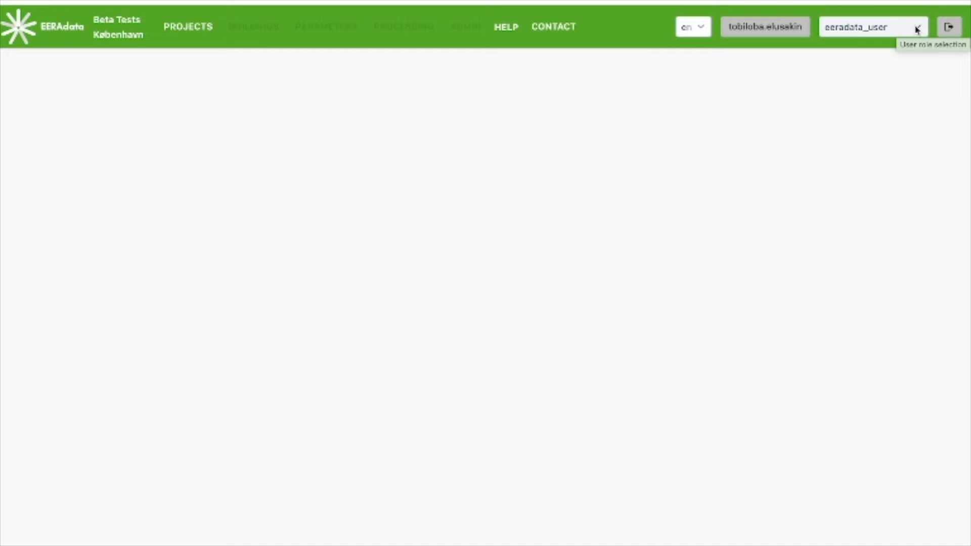
Step: Switch the user role to eeradata_expert and display the list of existing buildings
left_click(916, 29)
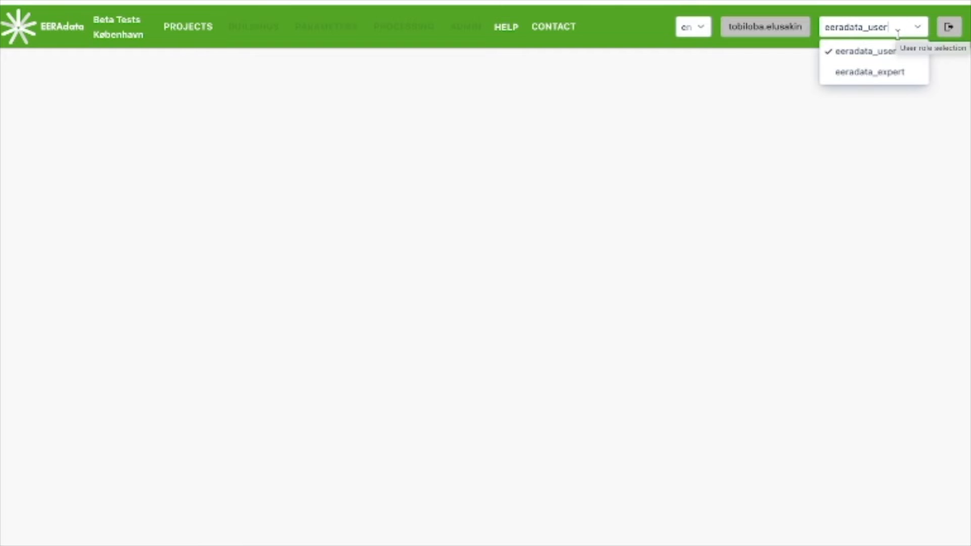
left_click(867, 76)
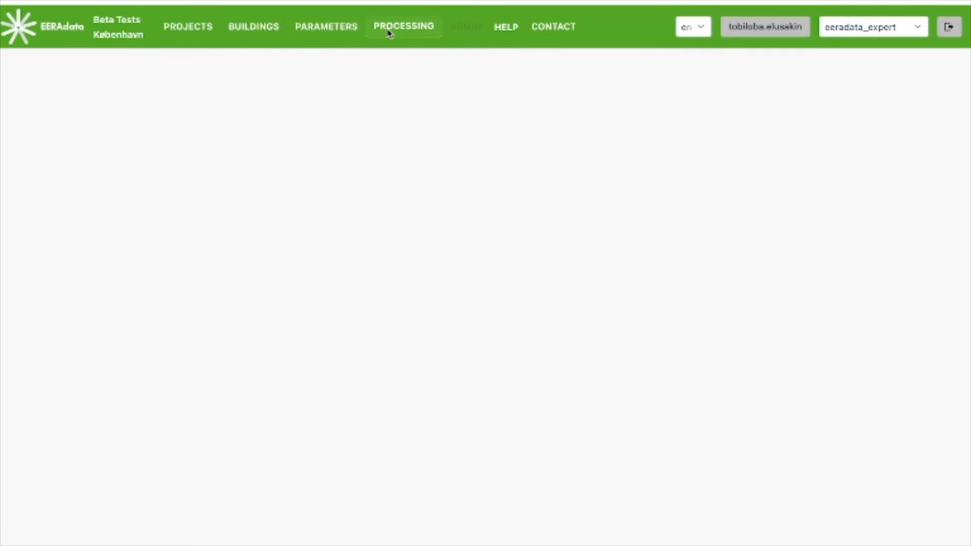
left_click(254, 34)
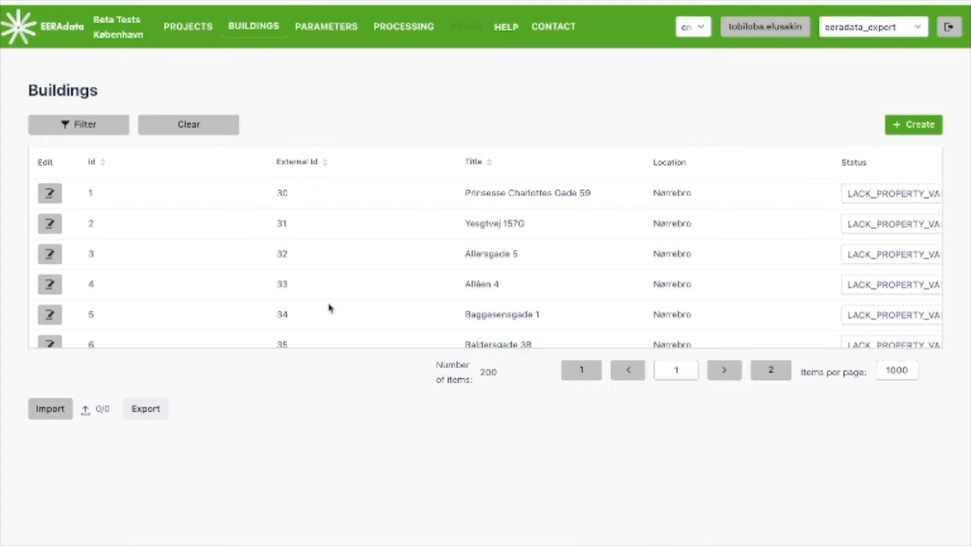
scroll(329, 308, "down", 3)
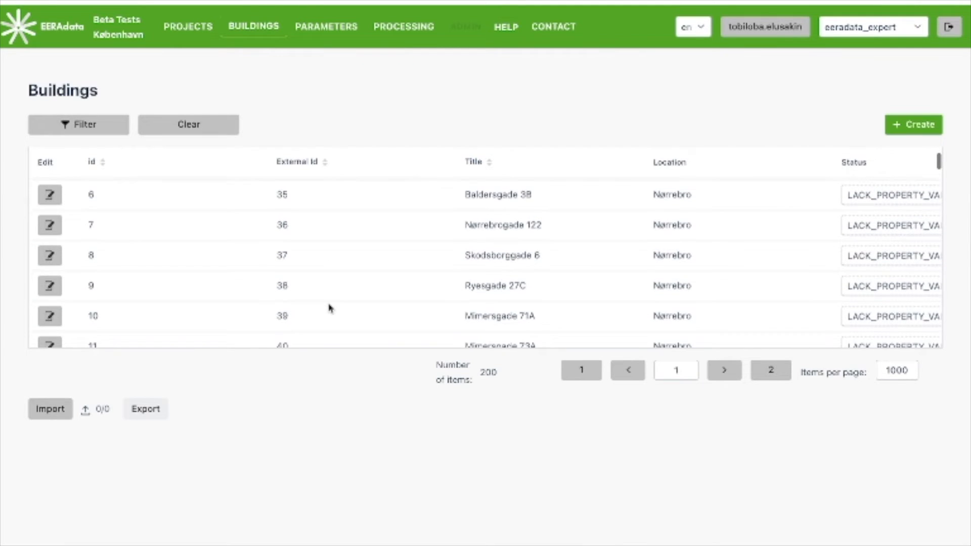
scroll(329, 308, "down", 1)
scroll(329, 308, "up", 4)
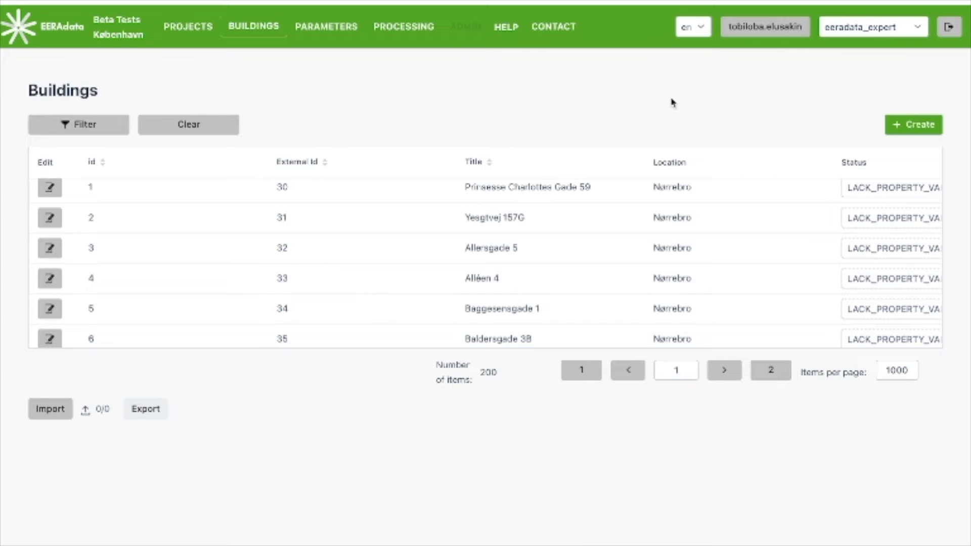
Step: Start a new building record and name it "Tutorial Building 1"
left_click(899, 126)
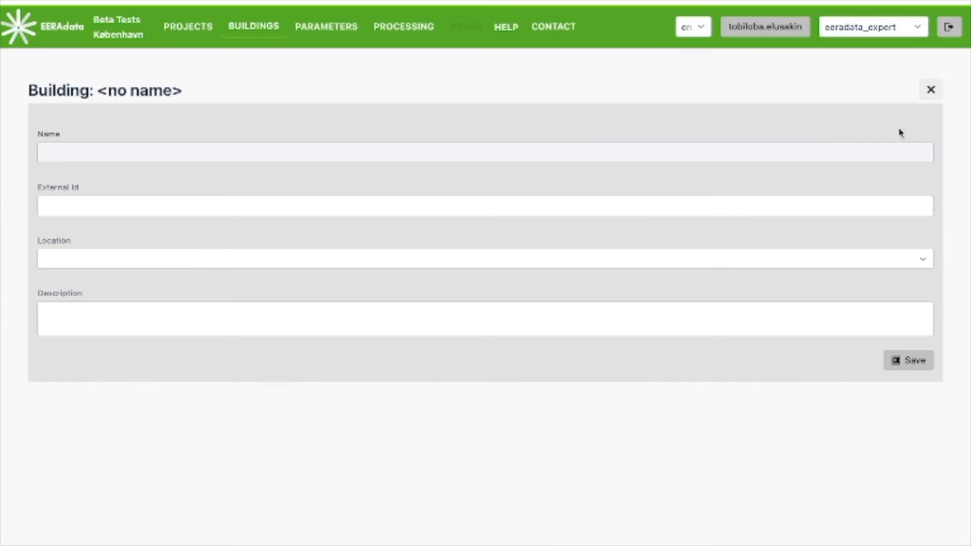
left_click(562, 151)
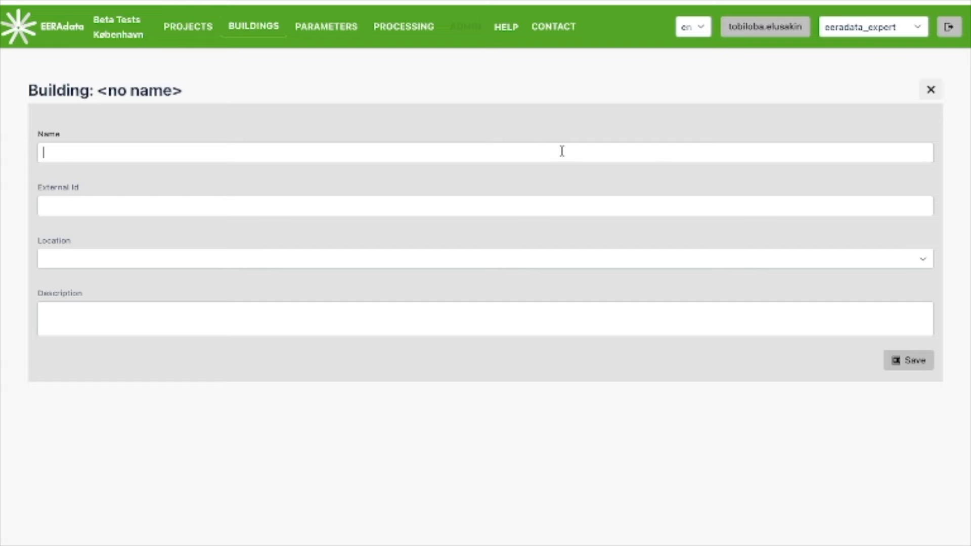
type("Tutorial Building 1")
Step: Set the new building's location to Sevilla Province-REGION
left_click(403, 258)
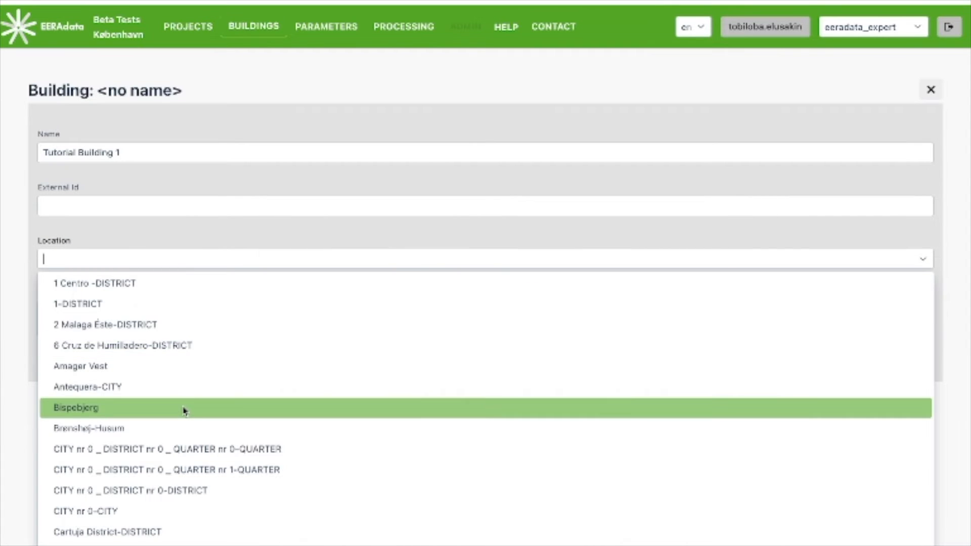
scroll(185, 408, "down", 3)
scroll(185, 407, "down", 4)
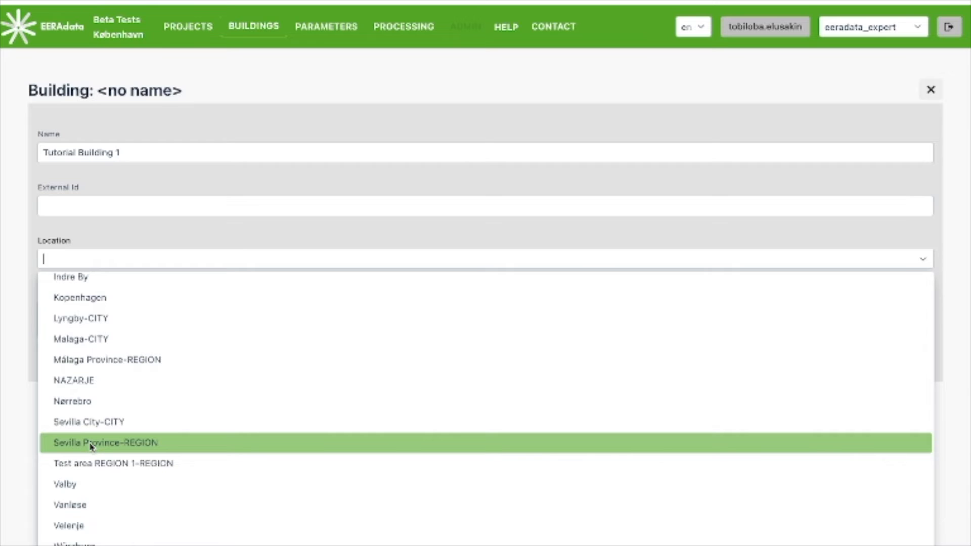
left_click(91, 444)
Step: Enter "Building for tutorial" as the building's description and save the record
left_click(111, 309)
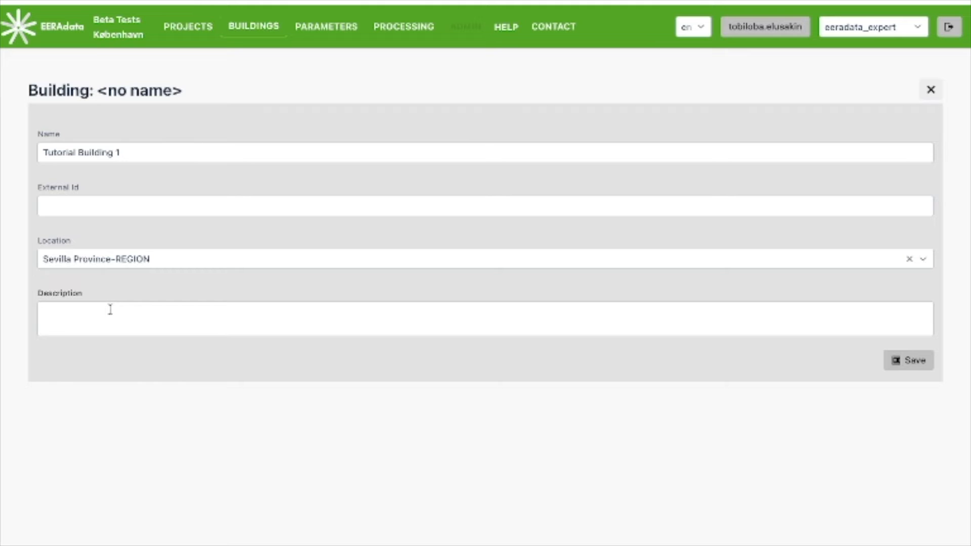
type("Building for tutorial")
left_click(905, 365)
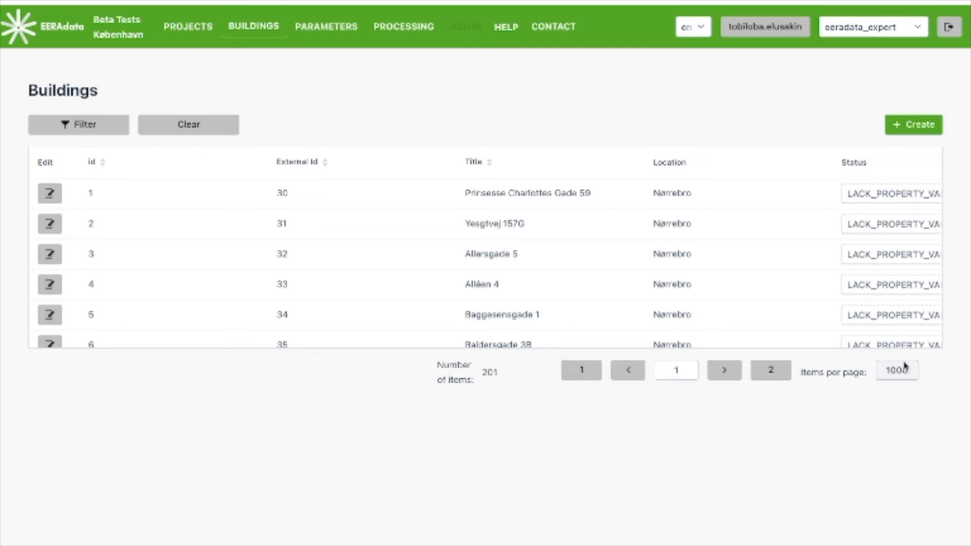
Step: Open Tutorial Building 1 from the buildings list for editing and review its name, location and description
scroll(789, 206, "down", 2)
scroll(671, 292, "down", 15)
scroll(670, 293, "down", 15)
scroll(670, 293, "down", 10)
scroll(670, 294, "down", 10)
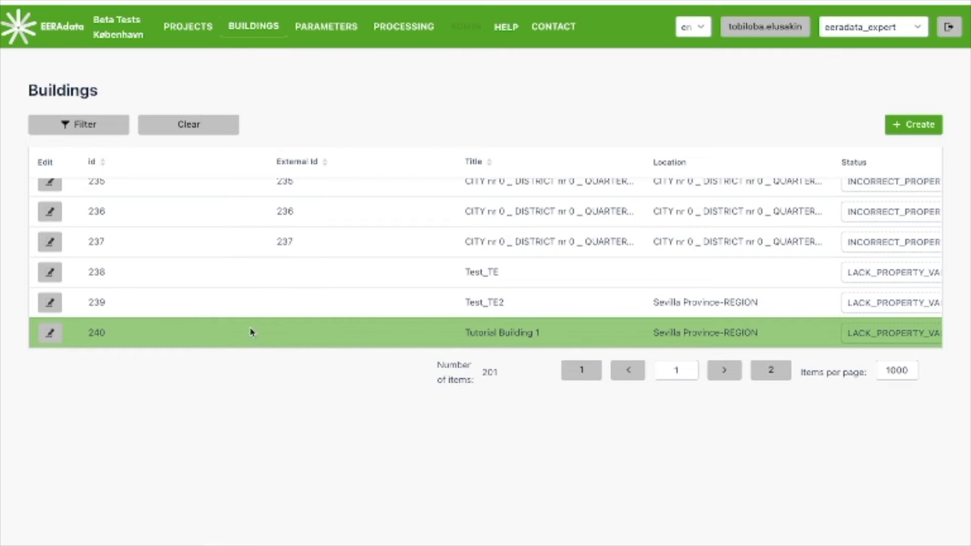
left_click(52, 335)
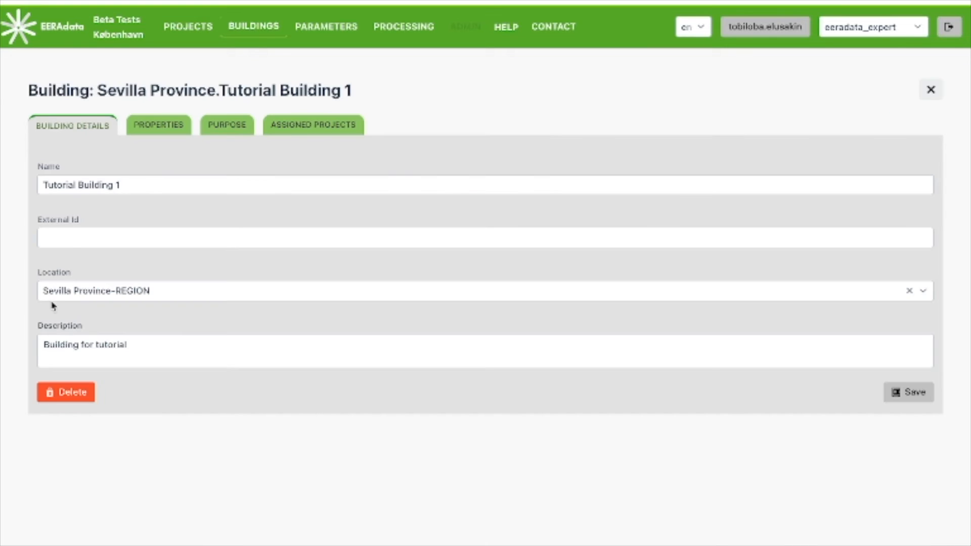
left_click(136, 185)
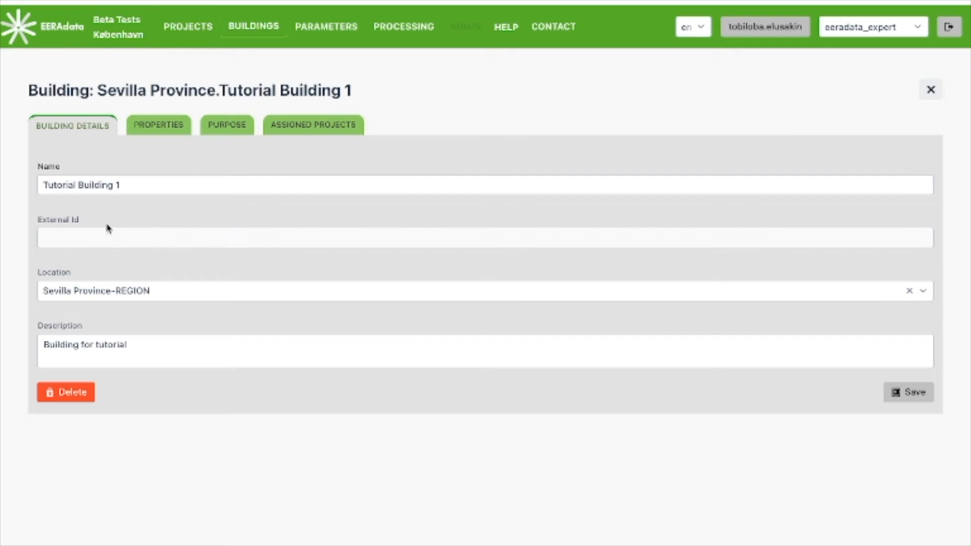
left_click(87, 299)
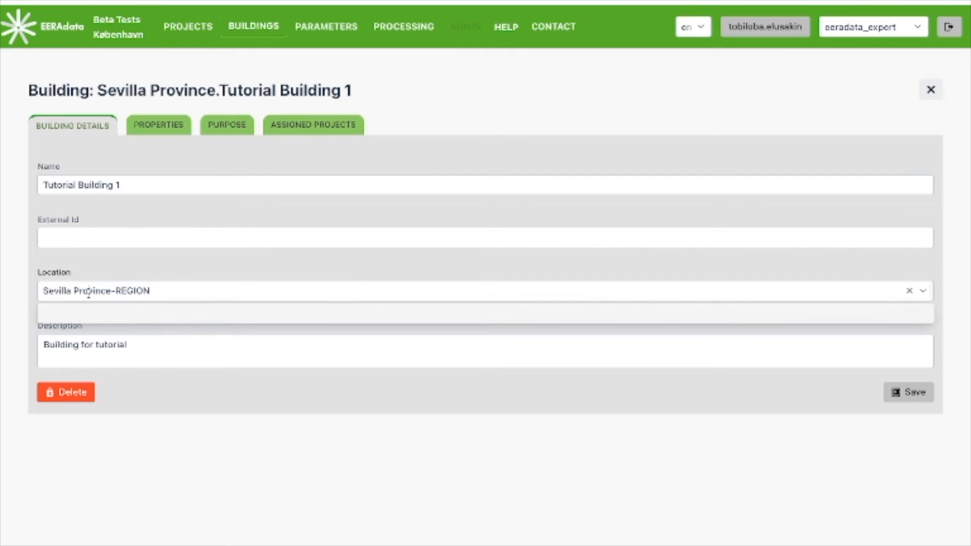
left_click(17, 278)
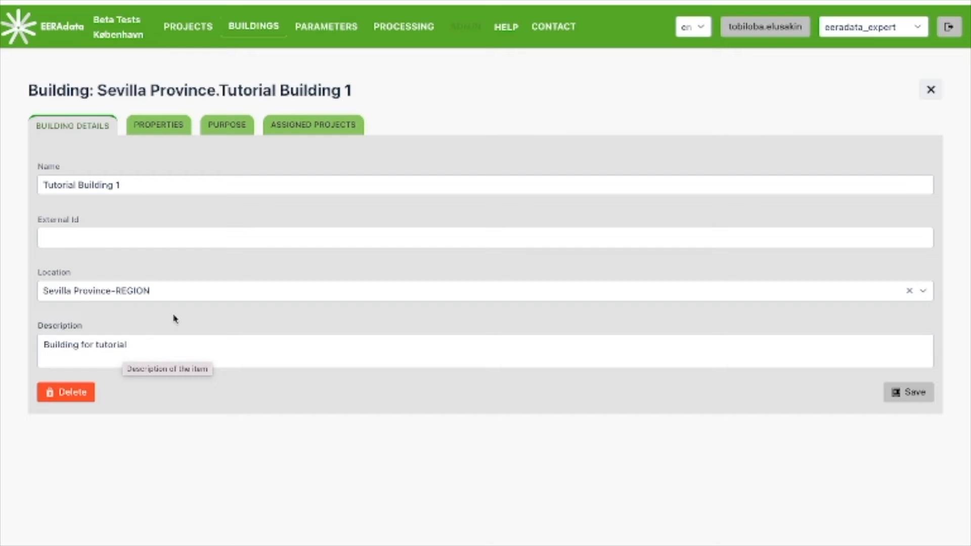
Step: Set the building's Building-buildingVolume-m3 property to 200 and save it
left_click(157, 127)
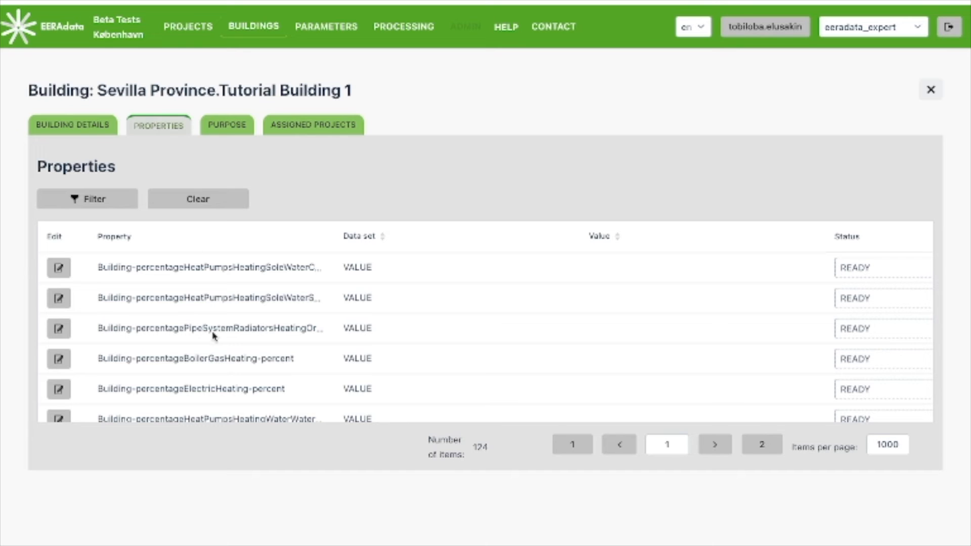
scroll(212, 336, "down", 3)
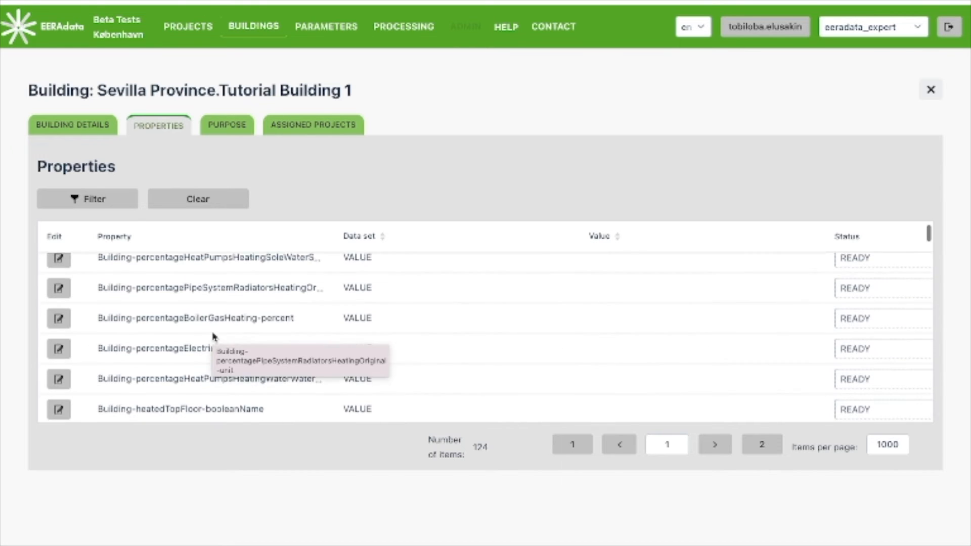
scroll(167, 354, "down", 5)
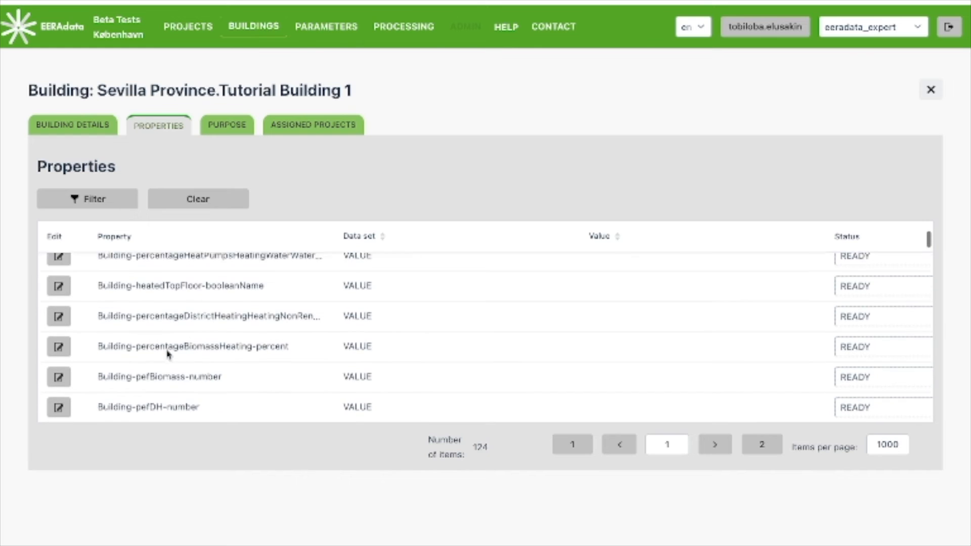
scroll(168, 354, "down", 4)
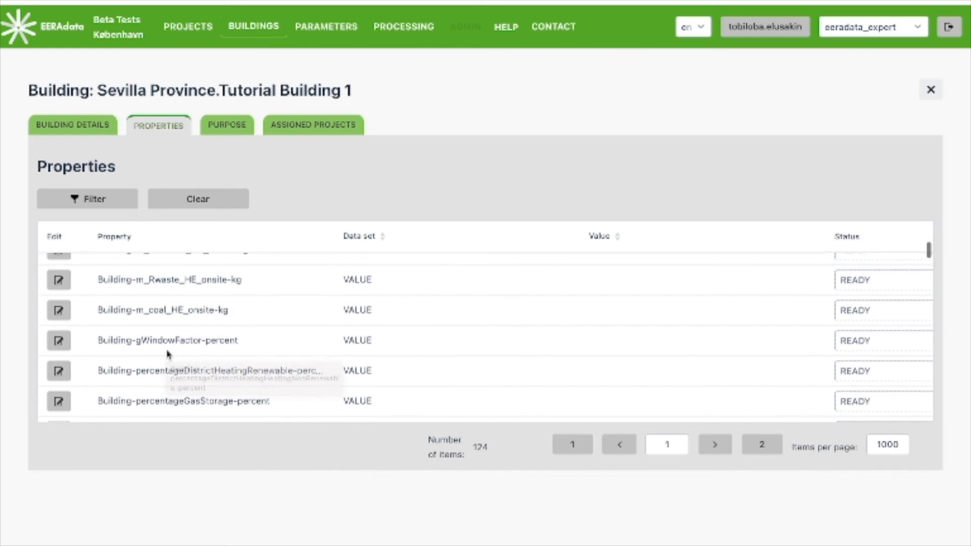
scroll(168, 354, "down", 1)
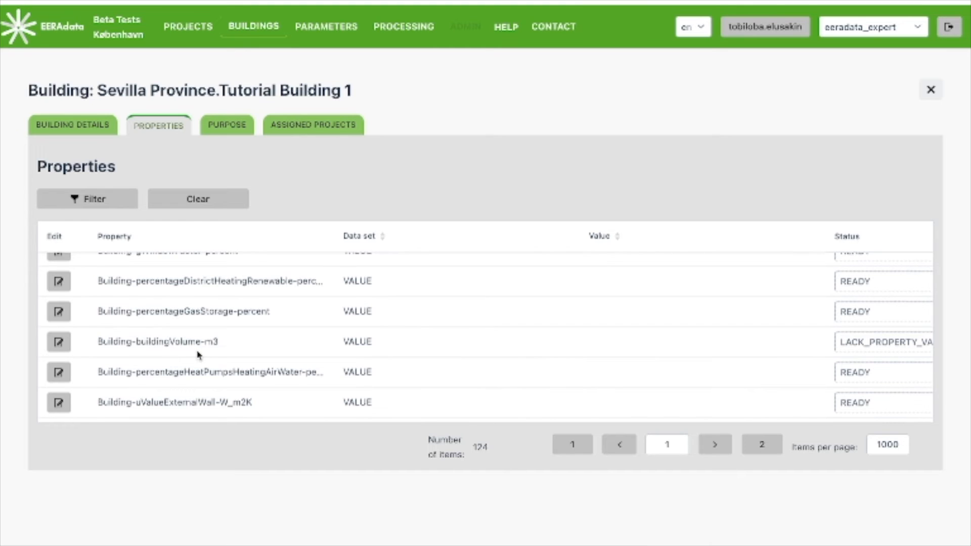
scroll(197, 354, "down", 1)
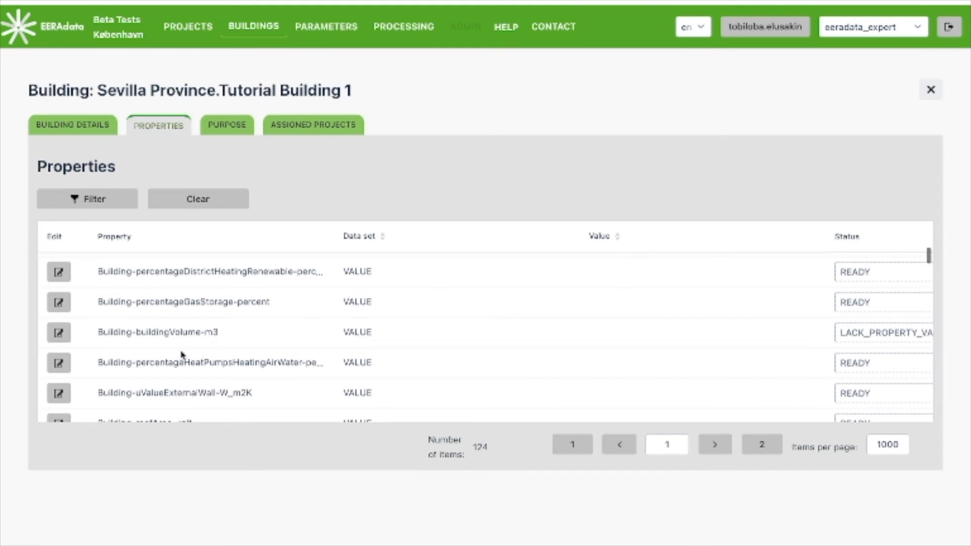
left_click(59, 333)
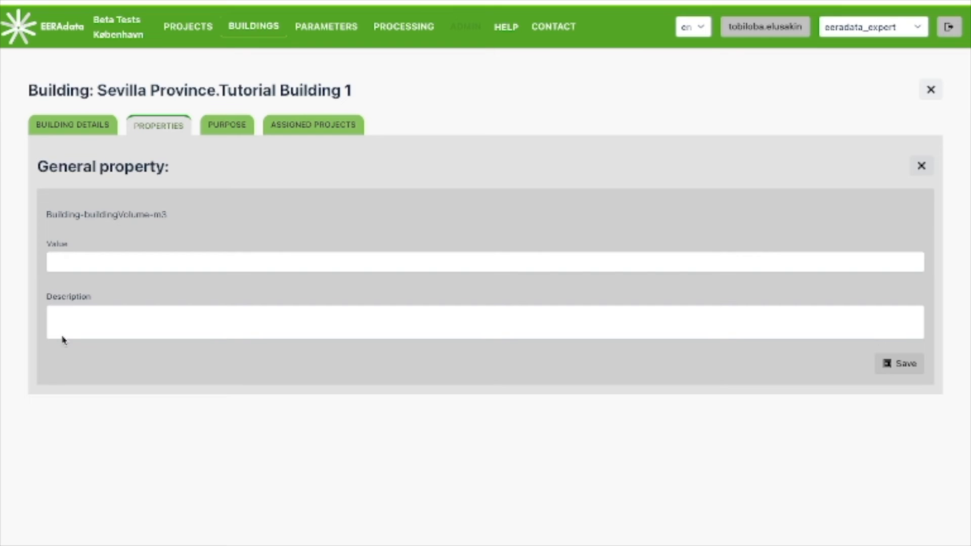
left_click(96, 261)
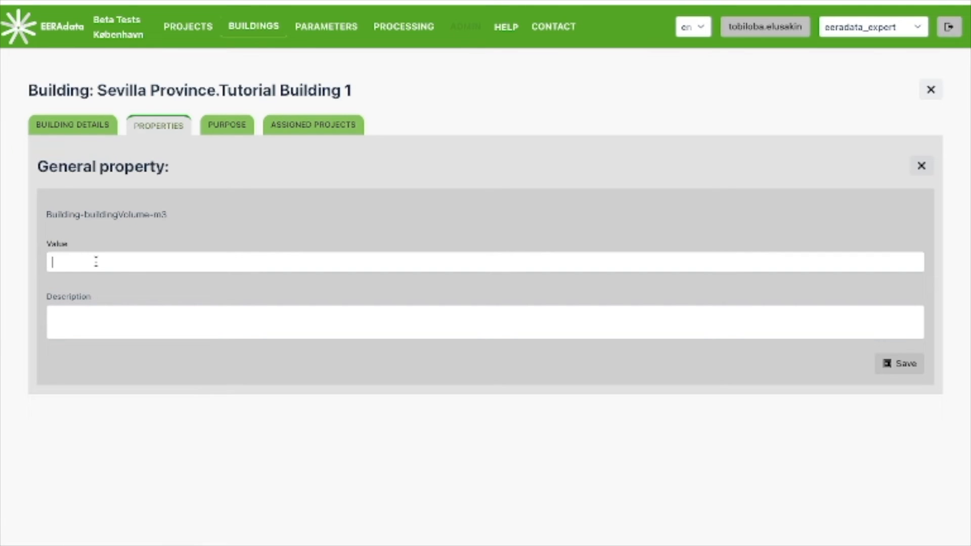
type("200")
left_click(89, 263)
left_click(888, 361)
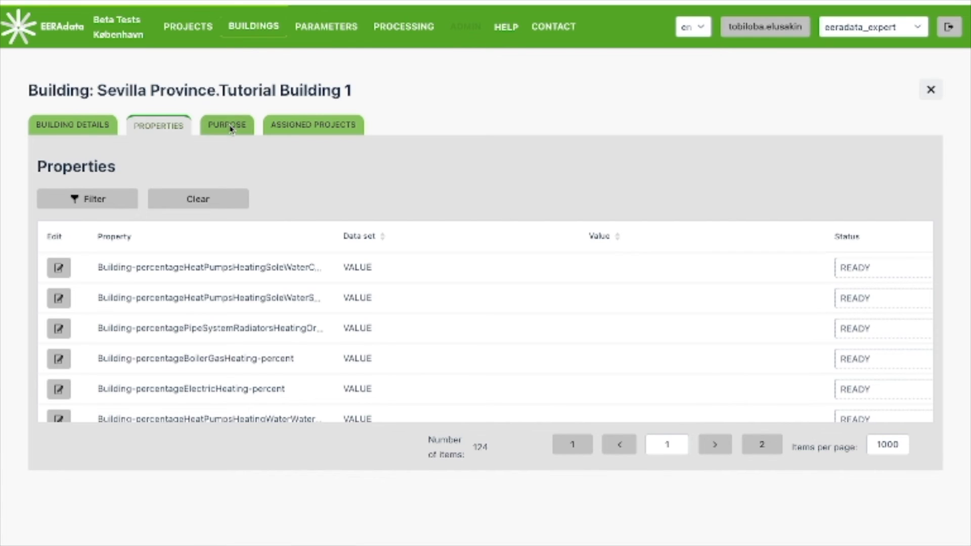
Step: Assign the purpose Hospital to Tutorial Building 1
left_click(230, 129)
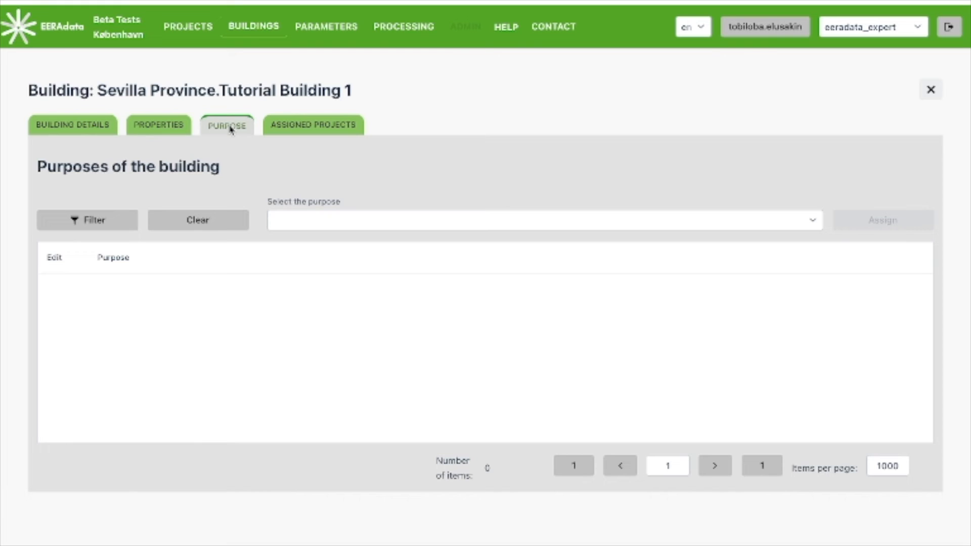
left_click(815, 225)
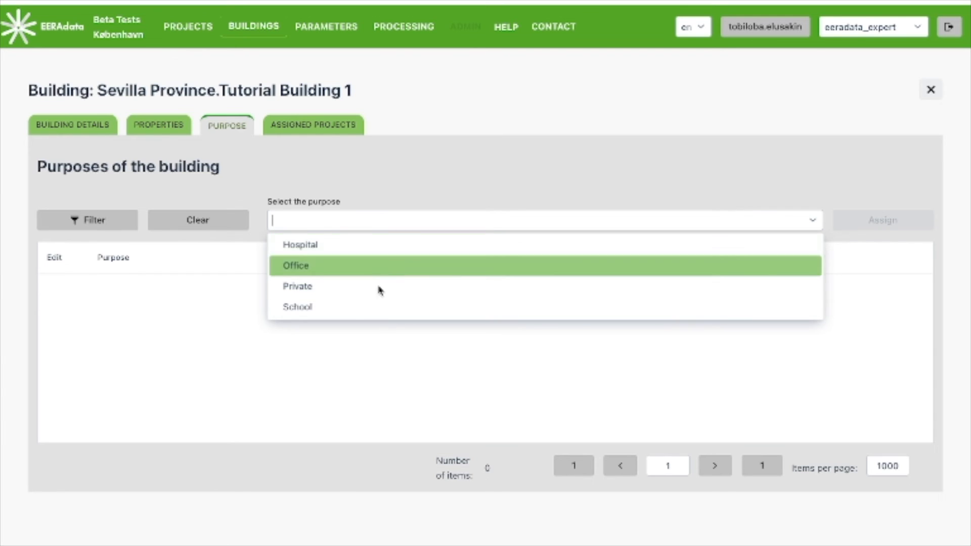
left_click(381, 250)
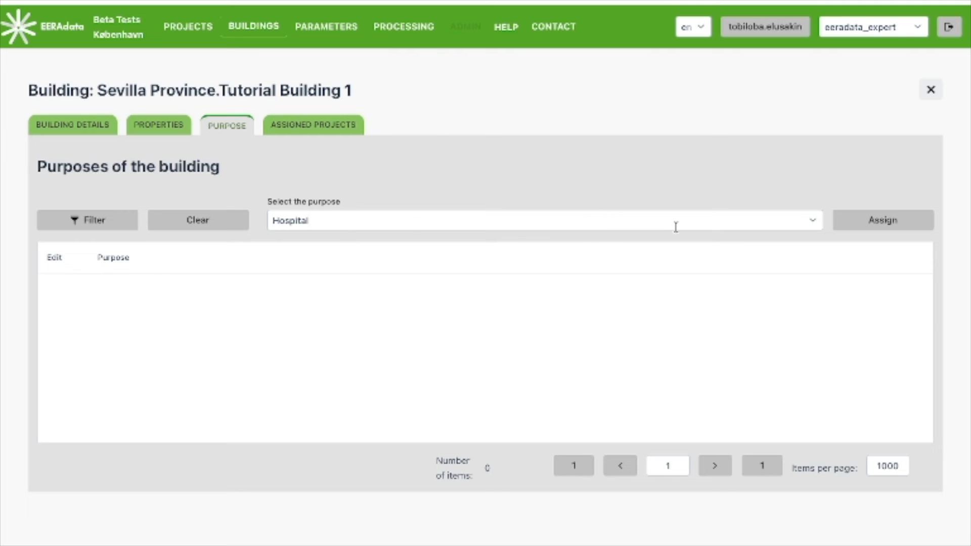
left_click(898, 223)
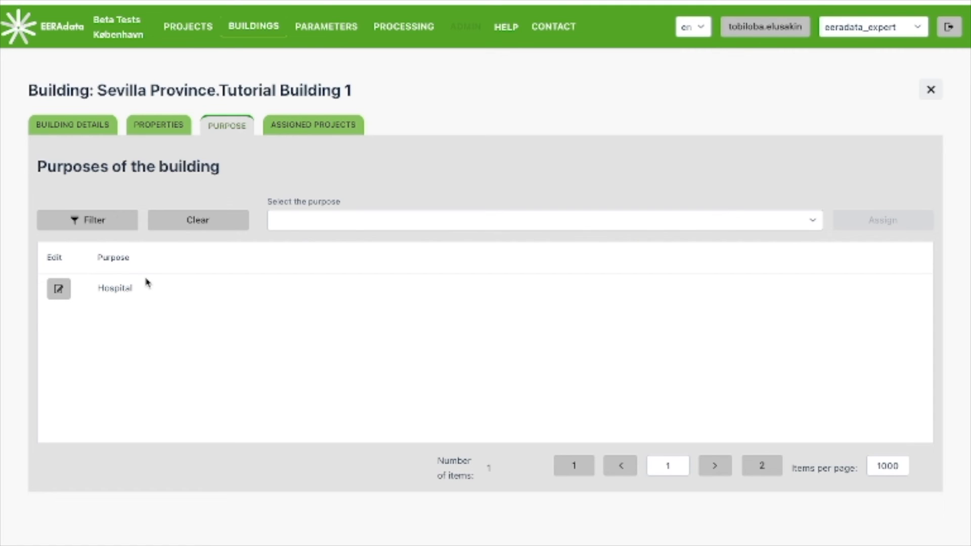
Step: Assign Tutorial Building 1 to the project Test_TE
left_click(305, 128)
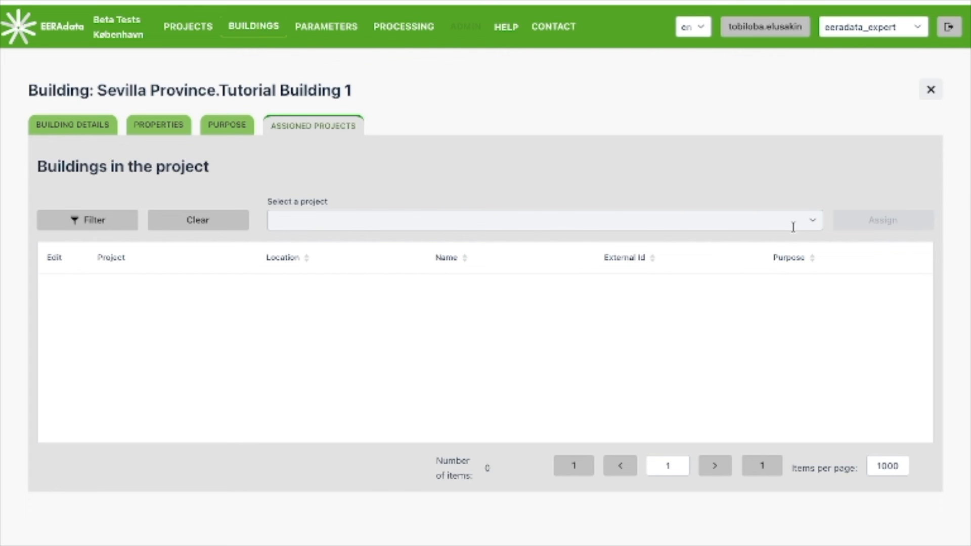
left_click(810, 228)
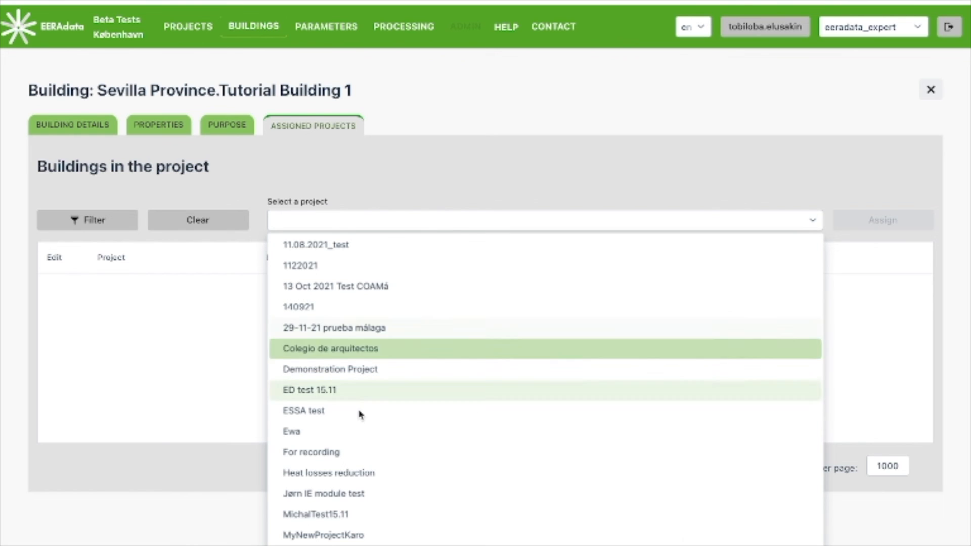
scroll(346, 494, "down", 5)
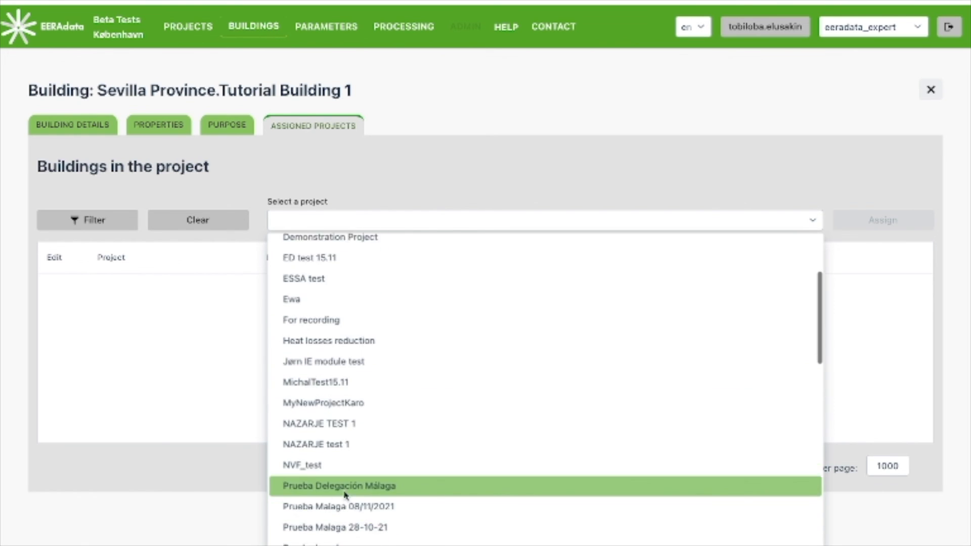
scroll(345, 494, "down", 7)
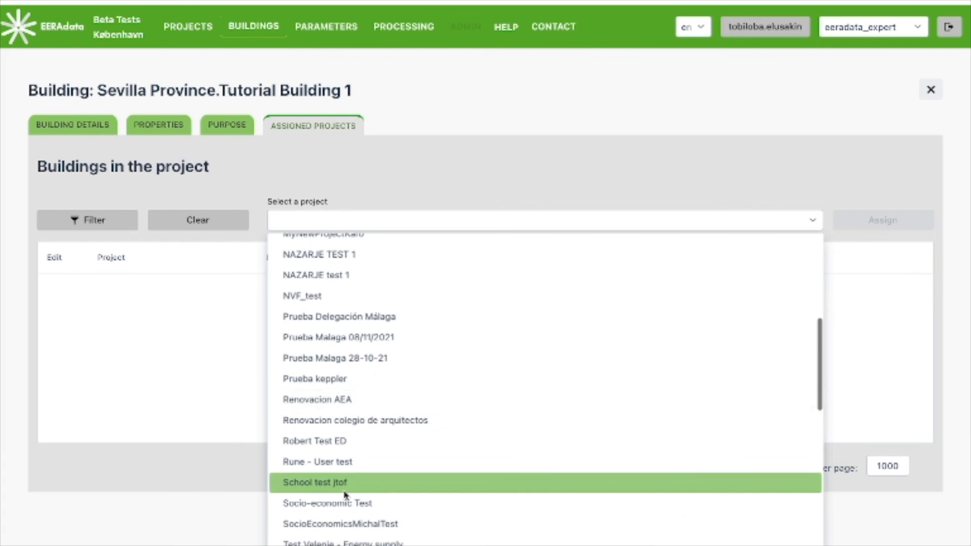
scroll(346, 494, "down", 3)
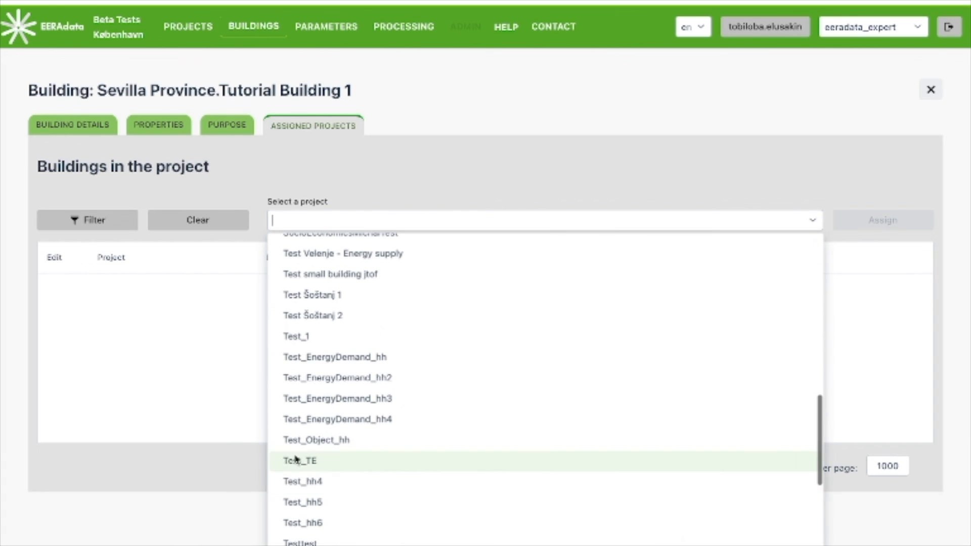
left_click(298, 461)
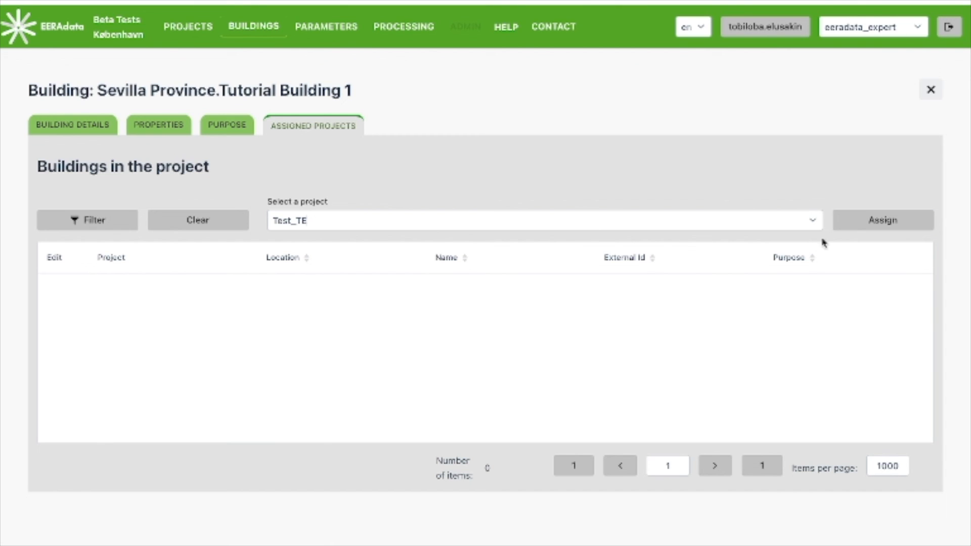
left_click(858, 229)
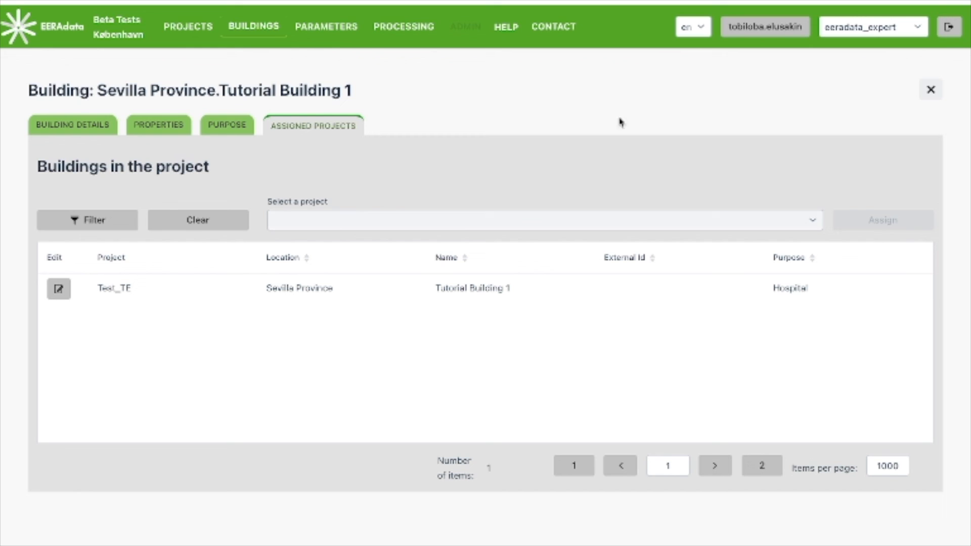
Step: Close the building record and look through the buildings list towards its newest entries
left_click(930, 91)
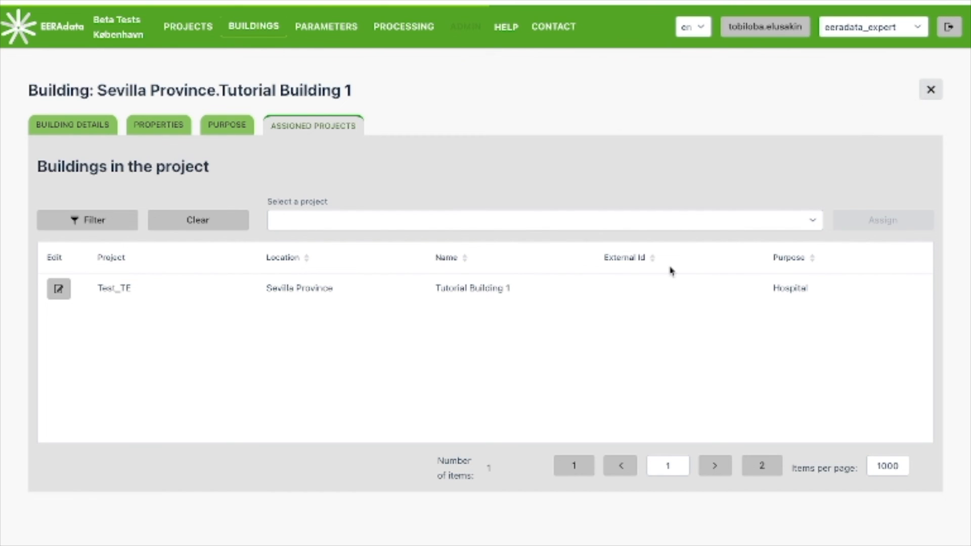
scroll(709, 315, "down", 10)
scroll(709, 315, "down", 15)
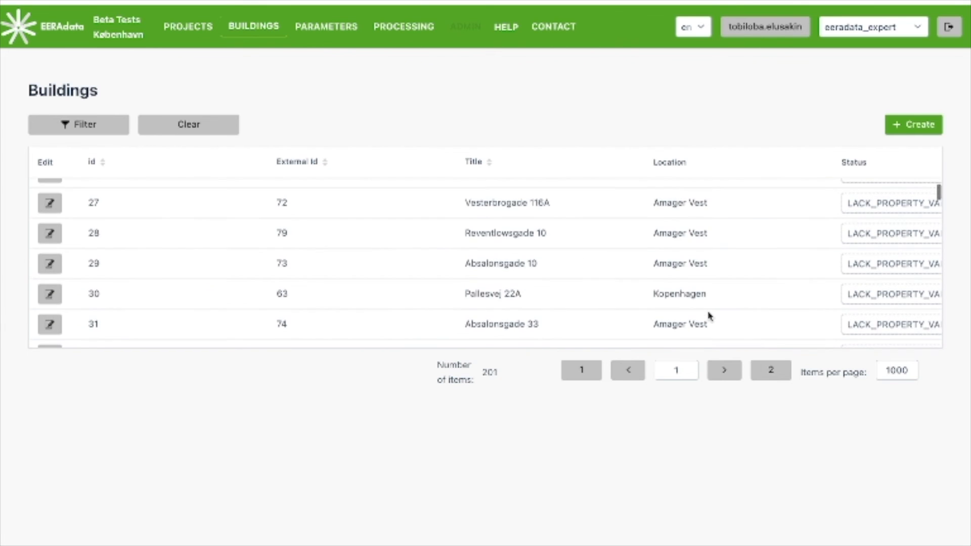
scroll(708, 316, "down", 10)
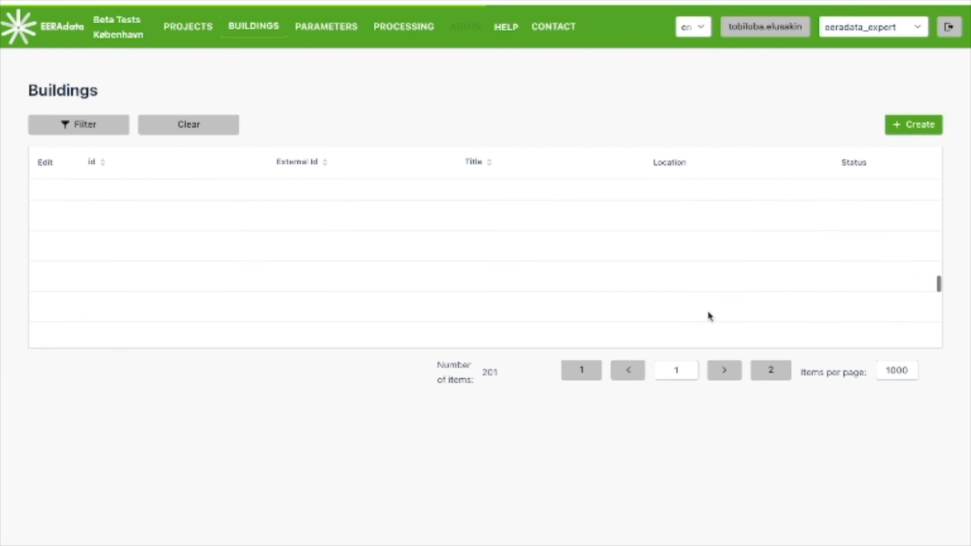